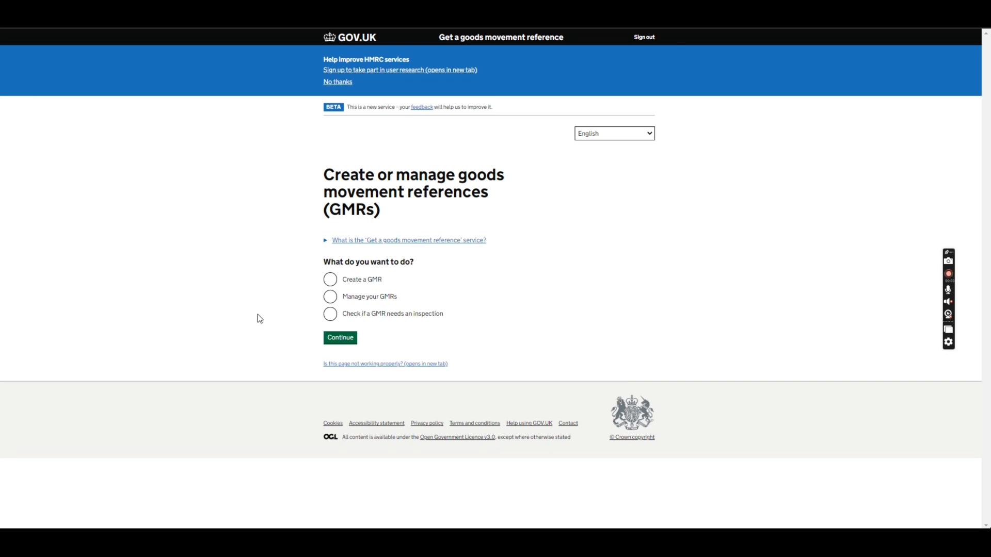
# Step: Start creating a new GMR and agree to the declarations notice
pyautogui.click(334, 281)
pyautogui.click(348, 339)
pyautogui.click(349, 304)
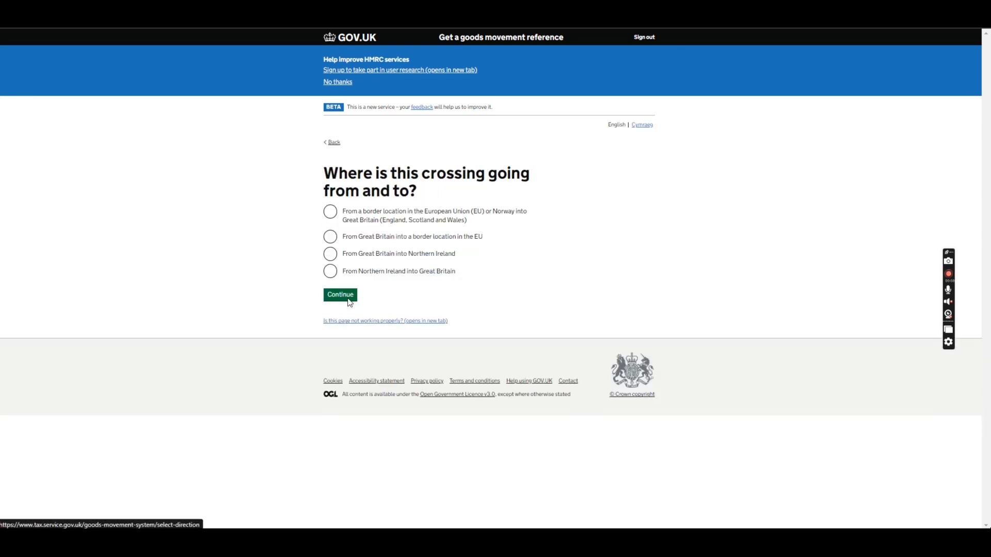
# Step: Save the Great Britain into Northern Ireland direction and go to the draft's task list
pyautogui.click(350, 275)
pyautogui.click(343, 314)
pyautogui.click(355, 366)
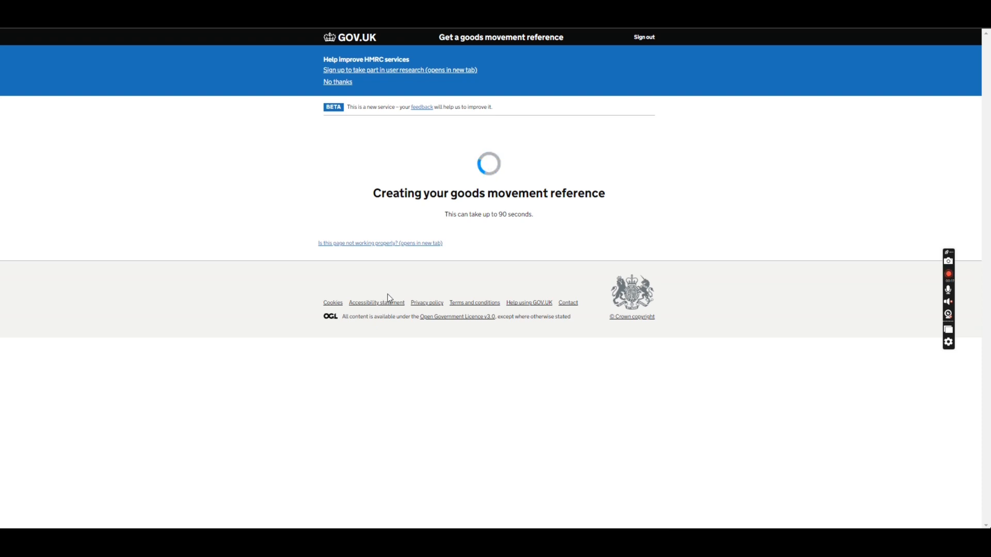
pyautogui.scroll(-3, 397, 283)
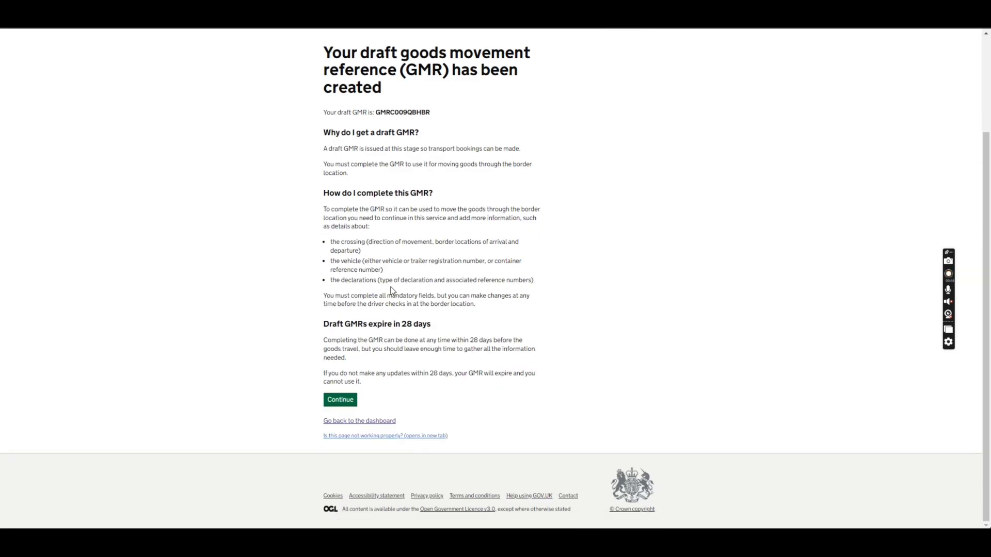
pyautogui.click(350, 402)
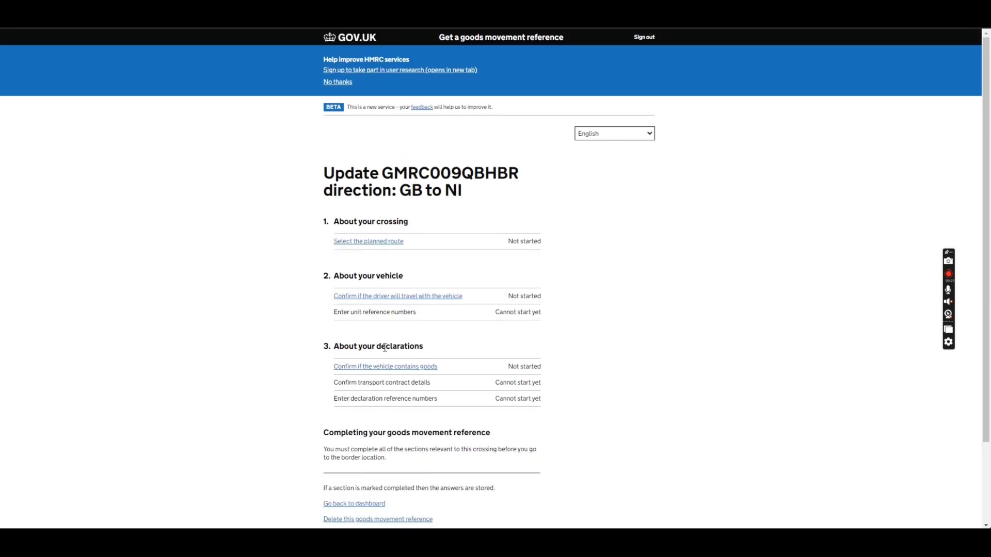
# Step: Set the planned route from Cairnryan to Belfast
pyautogui.click(391, 242)
pyautogui.click(379, 270)
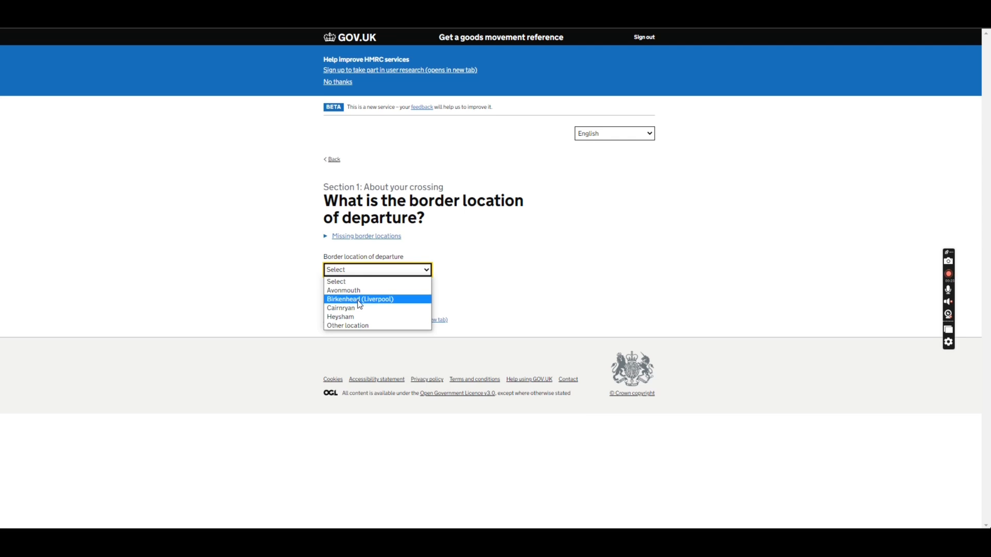
pyautogui.click(359, 304)
pyautogui.click(344, 300)
pyautogui.click(356, 275)
pyautogui.click(353, 291)
pyautogui.click(350, 297)
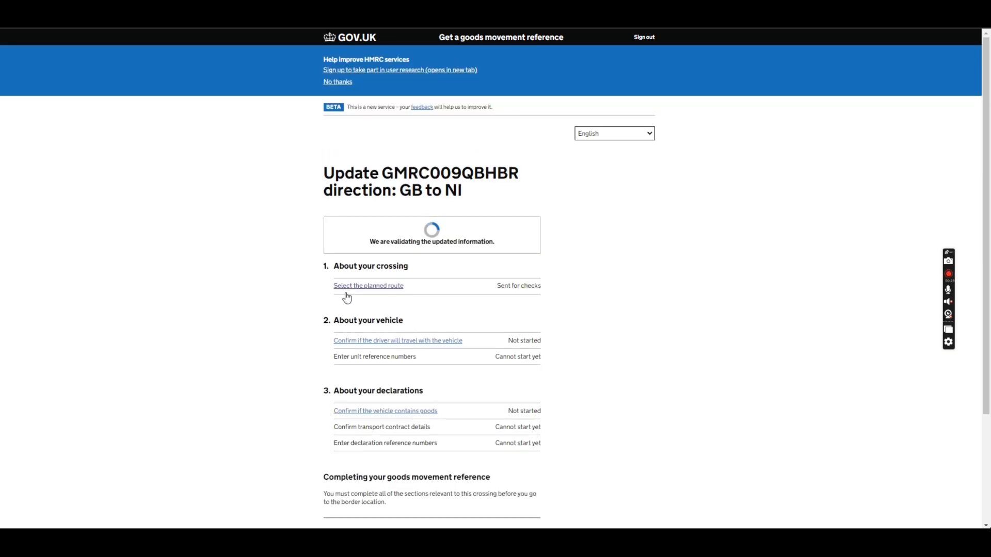
# Step: Answer Yes that the driver travels with the vehicle
pyautogui.click(376, 293)
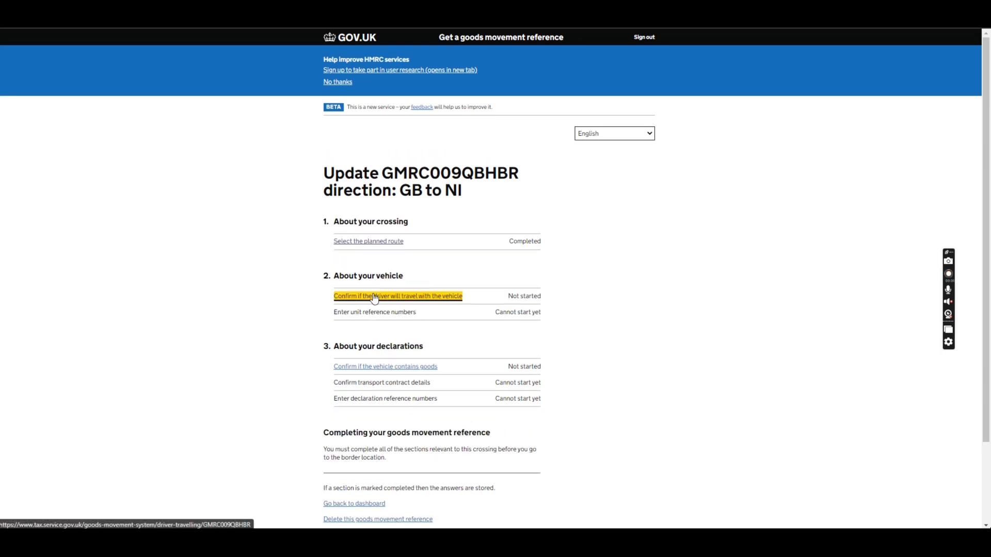
pyautogui.click(337, 281)
pyautogui.click(343, 318)
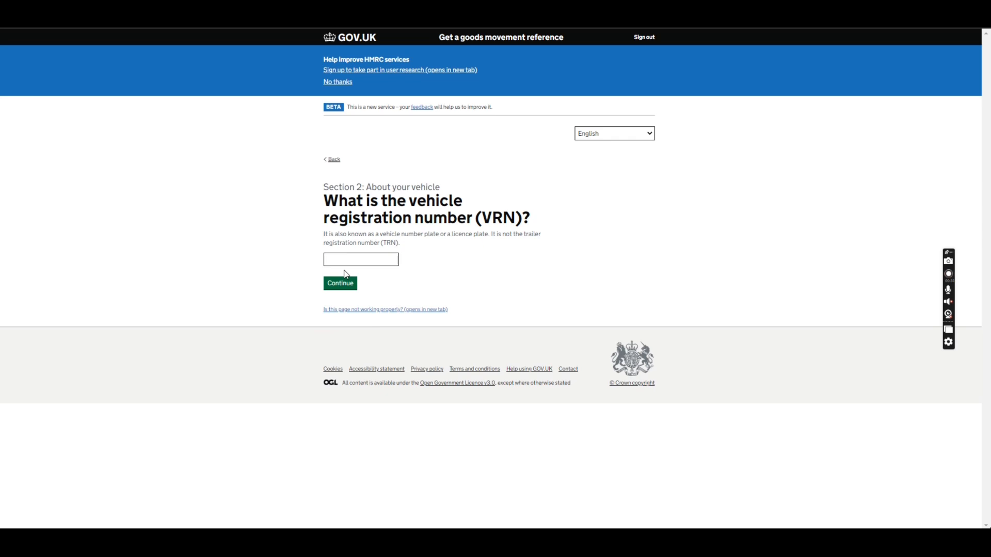
# Step: Enter vehicle registration ST1 and answer No to adding trailers
pyautogui.click(343, 265)
pyautogui.write('ST1')
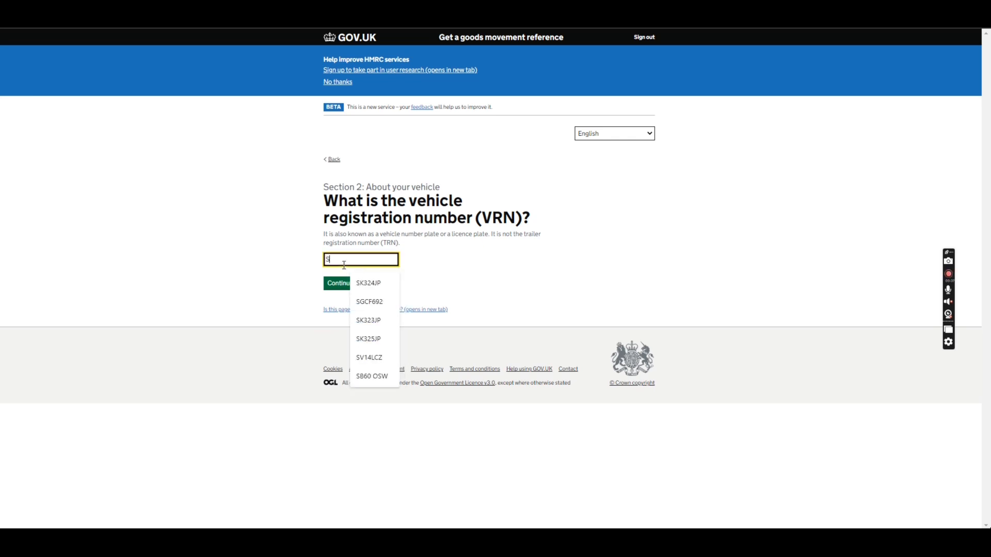
pyautogui.click(340, 284)
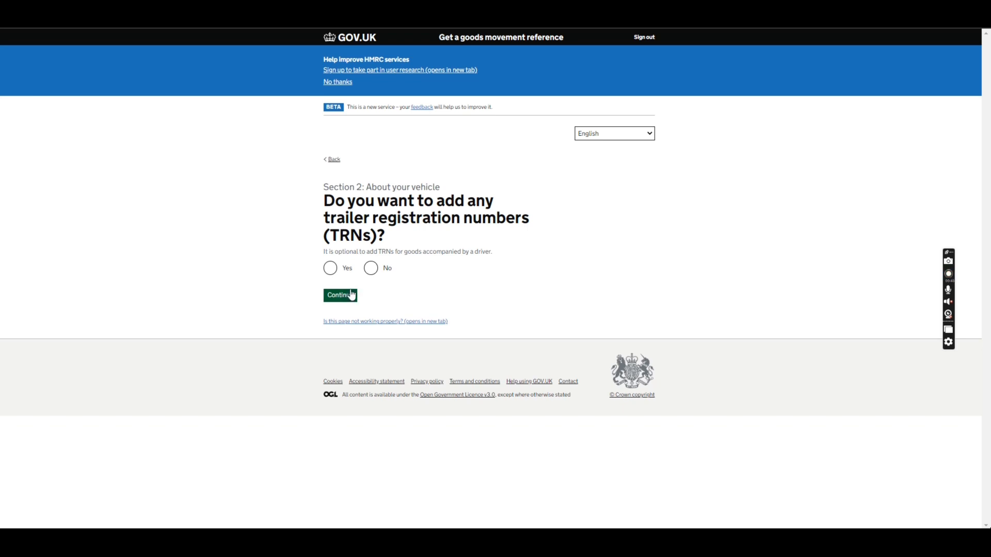
pyautogui.click(372, 268)
pyautogui.click(342, 297)
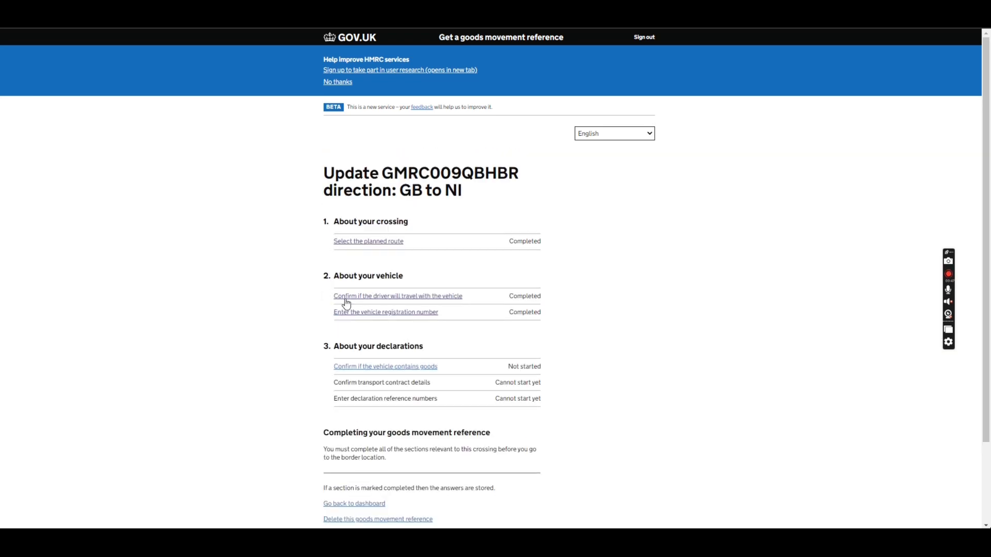
# Step: Answer Yes that the vehicle carries goods and Yes that a transport contract applies
pyautogui.scroll(-2, 424, 358)
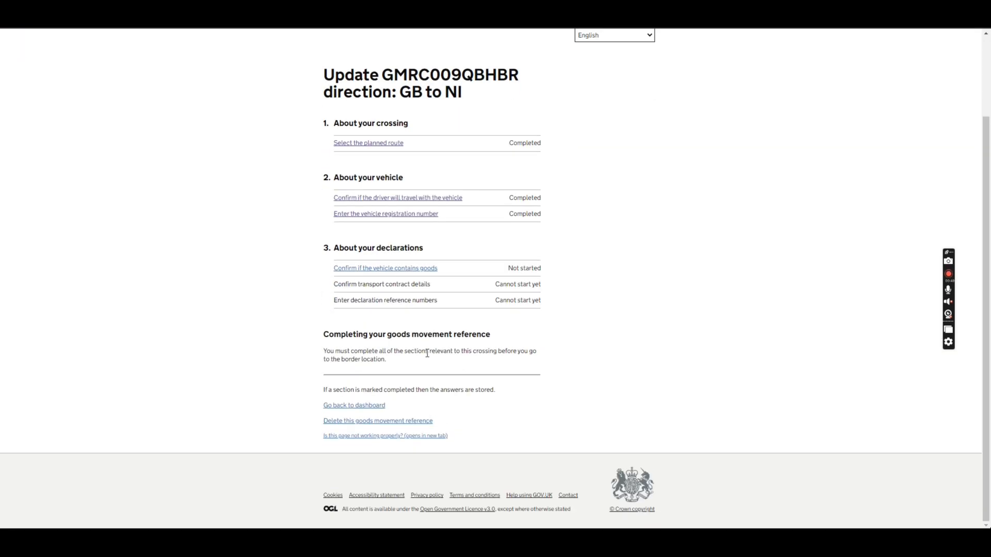
pyautogui.click(418, 269)
pyautogui.click(387, 240)
pyautogui.click(349, 281)
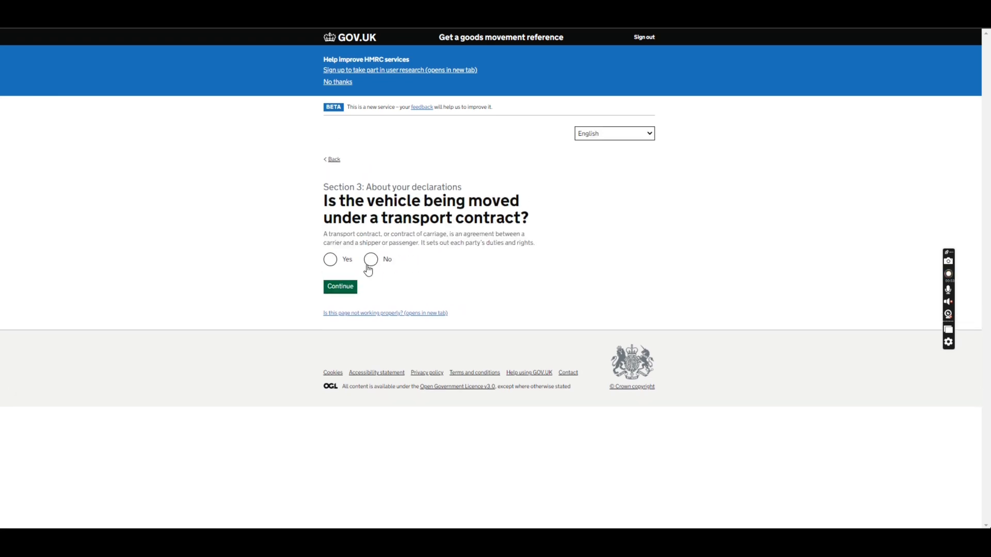
pyautogui.click(332, 261)
pyautogui.click(337, 289)
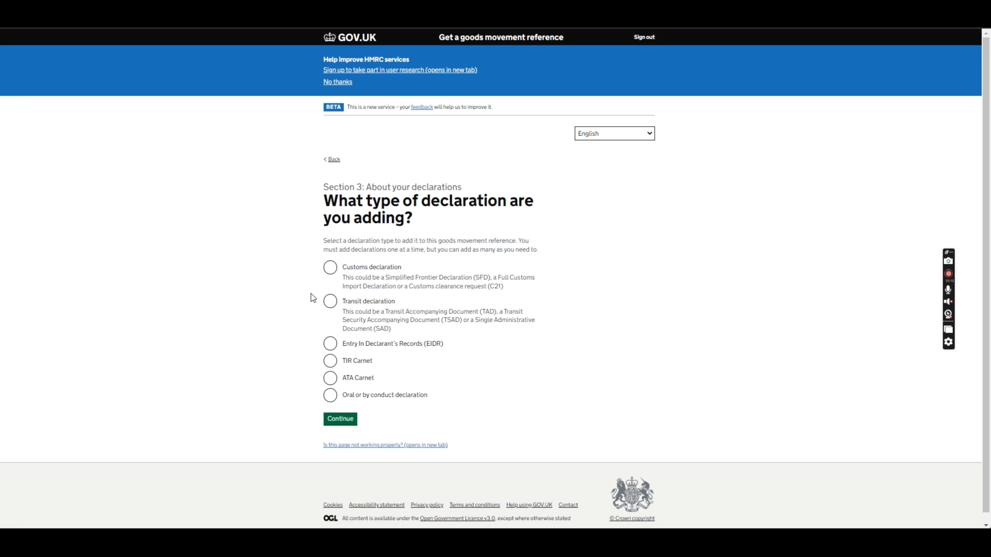
# Step: Choose the EIDR declaration type and submit the trader's suggested EORI number
pyautogui.click(330, 343)
pyautogui.click(333, 421)
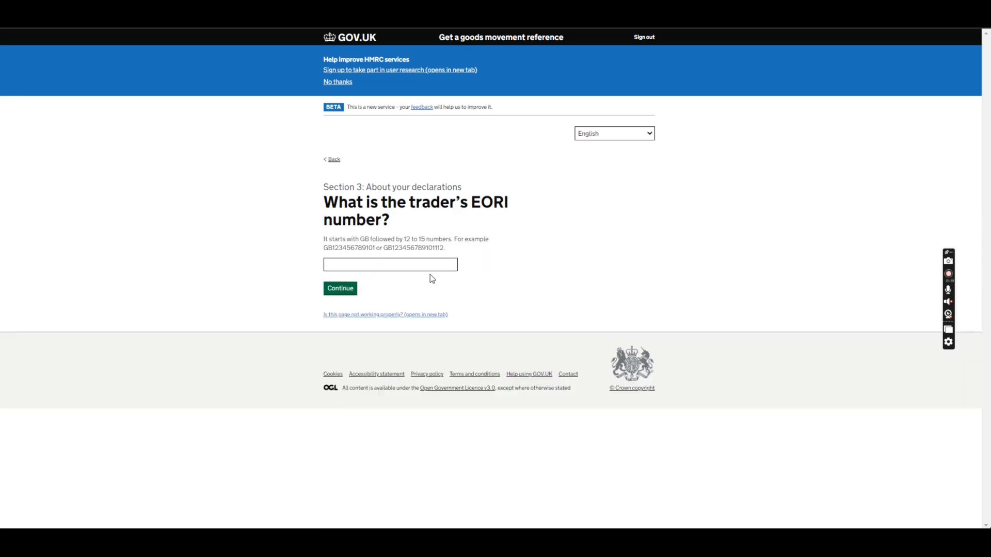
pyautogui.click(435, 265)
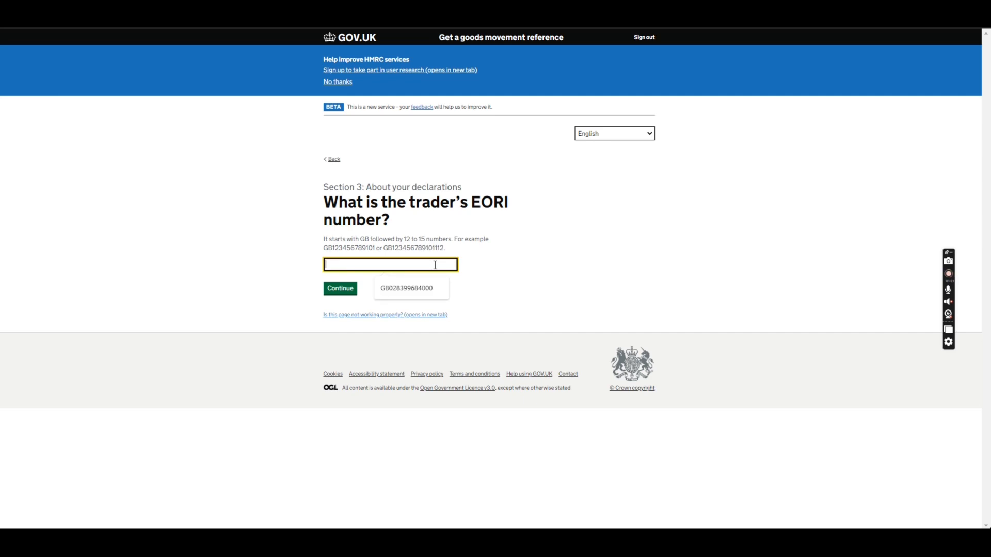
pyautogui.click(422, 289)
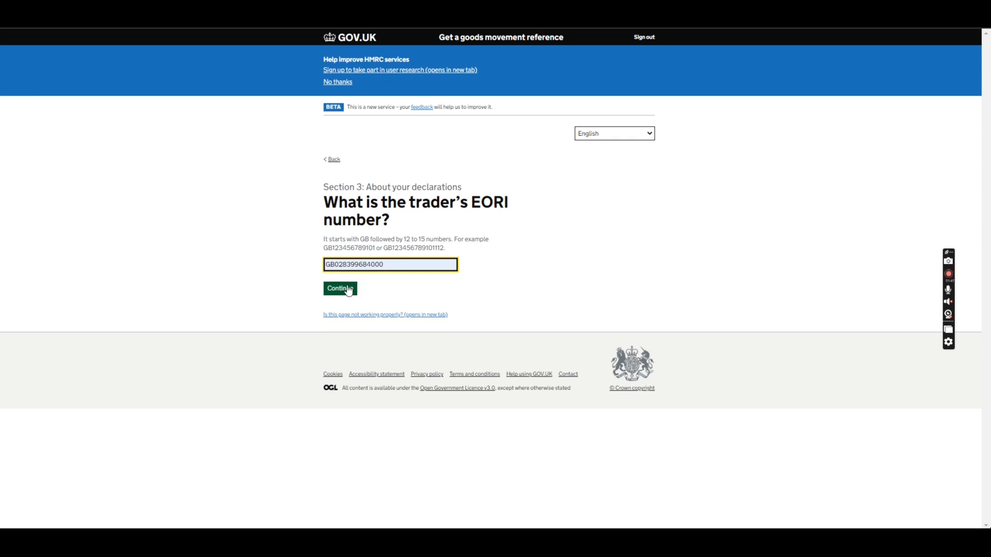
pyautogui.rightClick(347, 287)
pyautogui.click(332, 307)
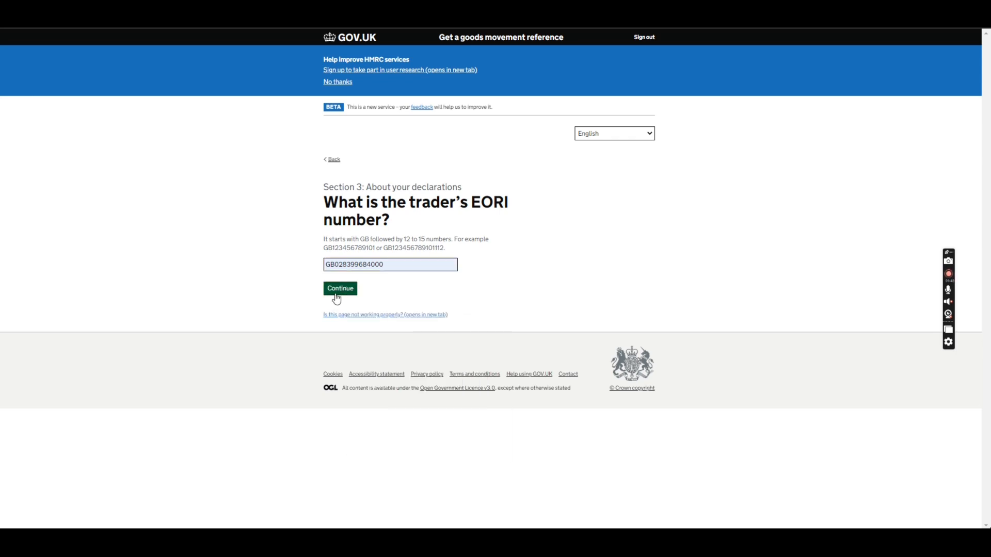
pyautogui.click(336, 295)
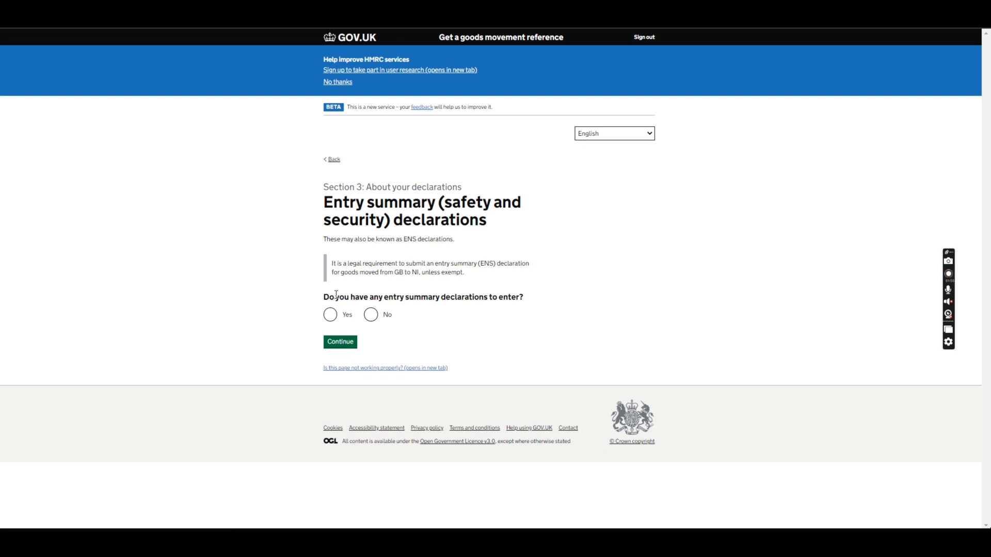
# Step: Answer Yes that there are entry summary declarations
pyautogui.rightClick(337, 295)
pyautogui.click(254, 298)
pyautogui.click(337, 319)
pyautogui.click(341, 345)
pyautogui.click(367, 307)
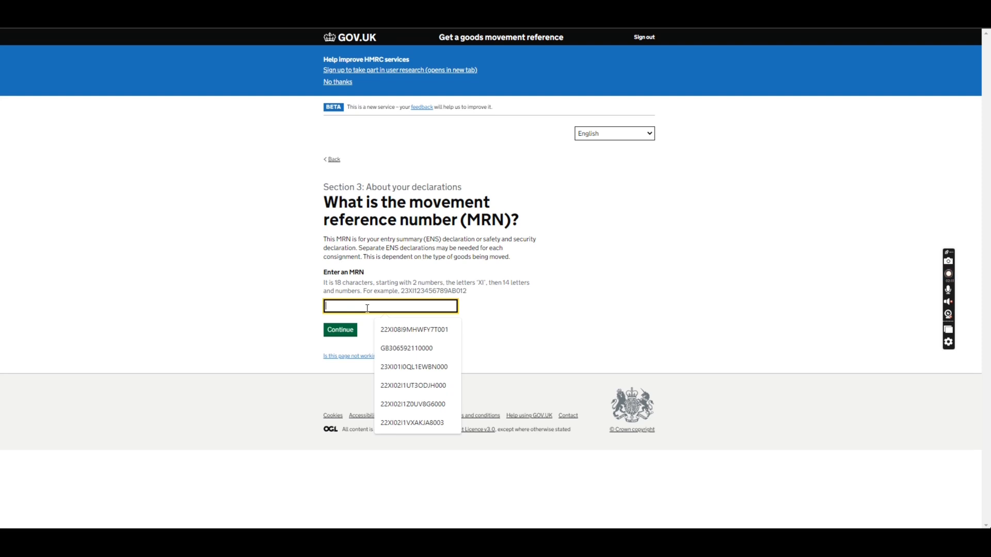
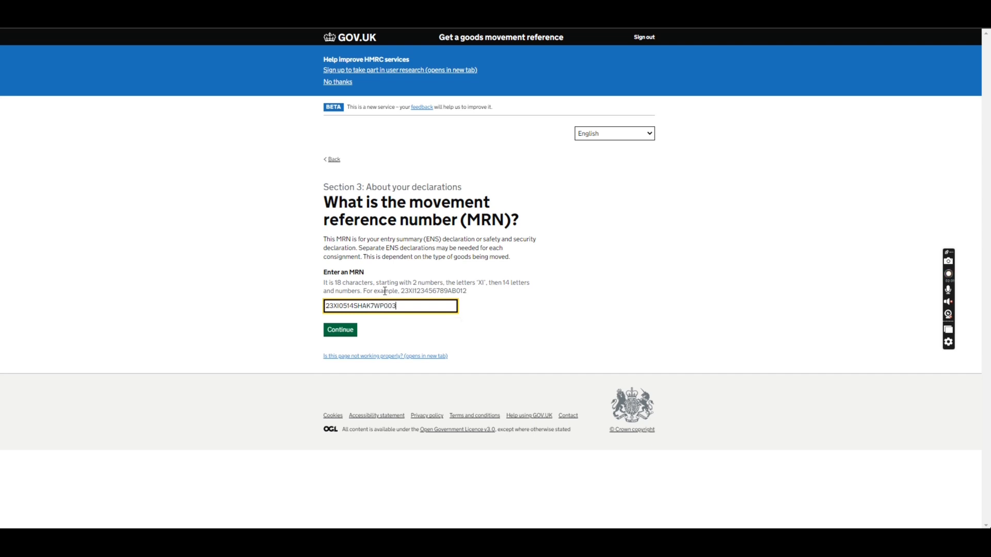
pyautogui.click(344, 308)
pyautogui.click(347, 308)
pyautogui.press('Delete')
pyautogui.write('I')
# Step: Submit the MRN and confirm all consignments have been declared
pyautogui.click(342, 331)
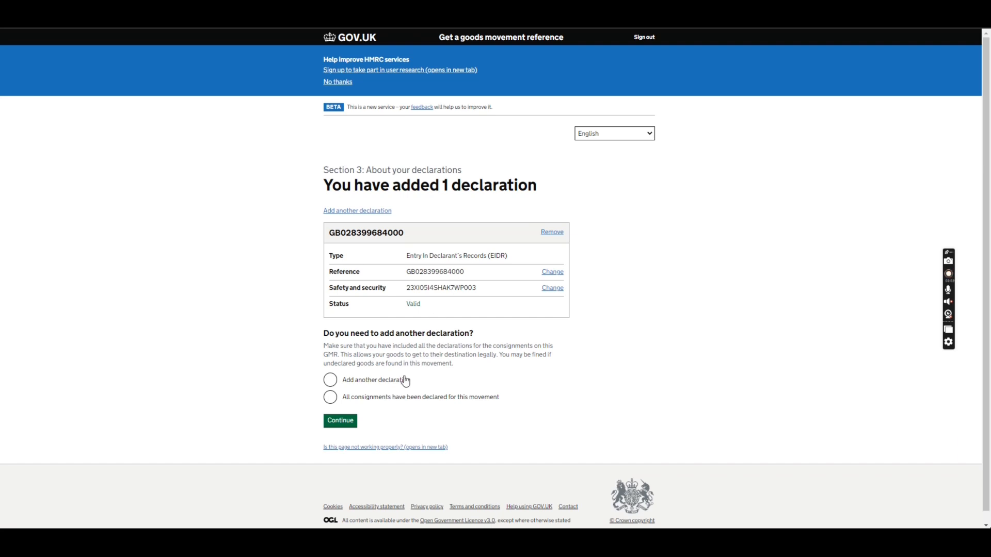
pyautogui.click(405, 400)
pyautogui.click(338, 426)
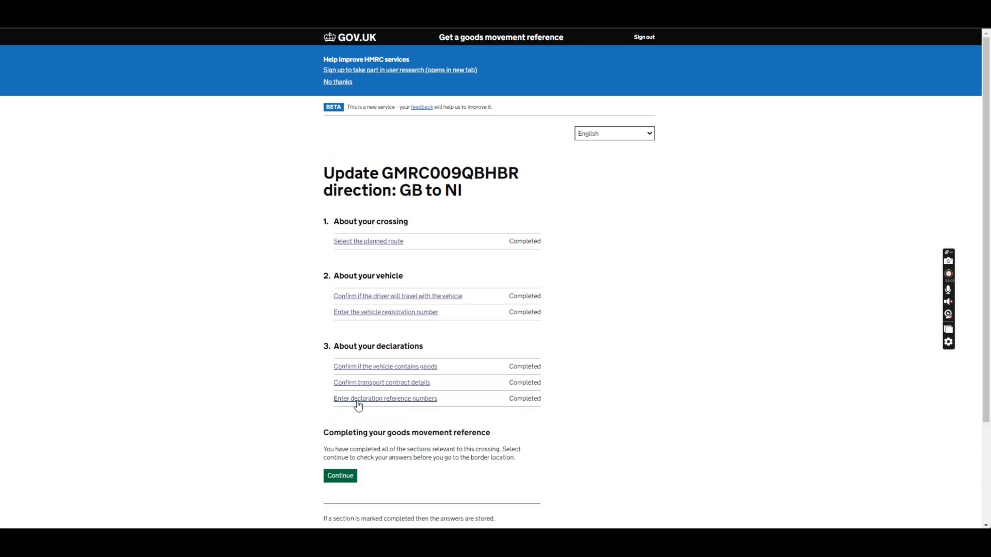
# Step: Review every answer on Check your answers and finish the goods movement reference
pyautogui.scroll(-3, 356, 408)
pyautogui.click(341, 373)
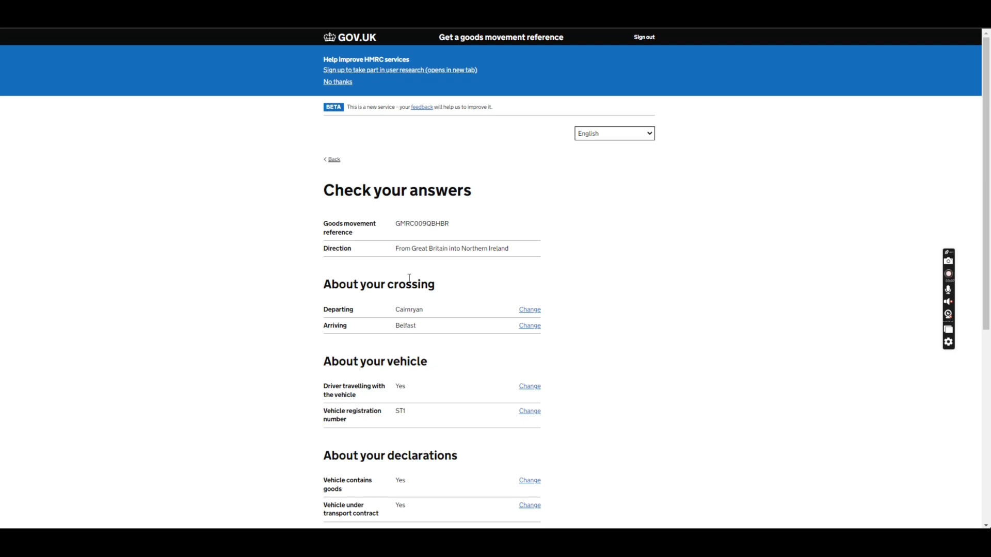
pyautogui.scroll(-2, 409, 278)
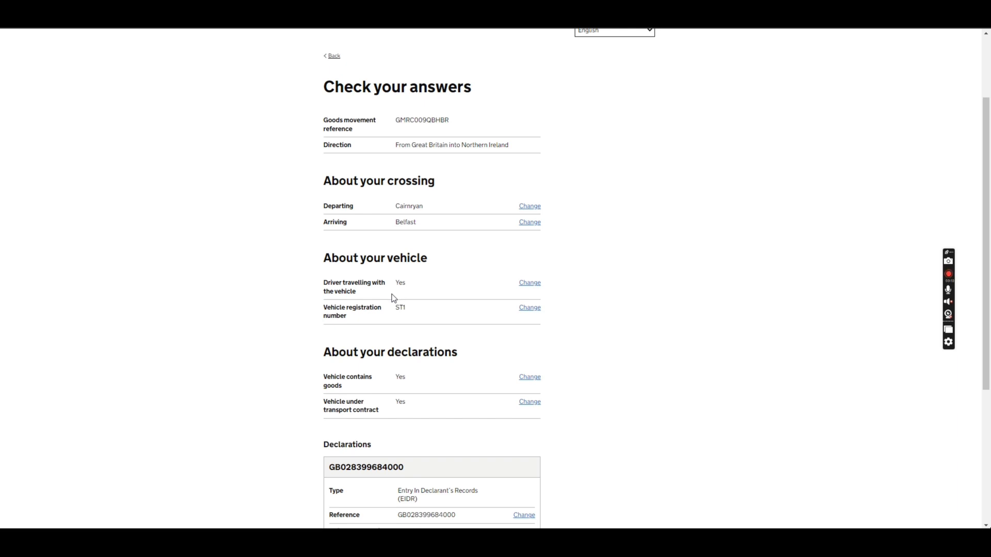
pyautogui.scroll(-4, 439, 317)
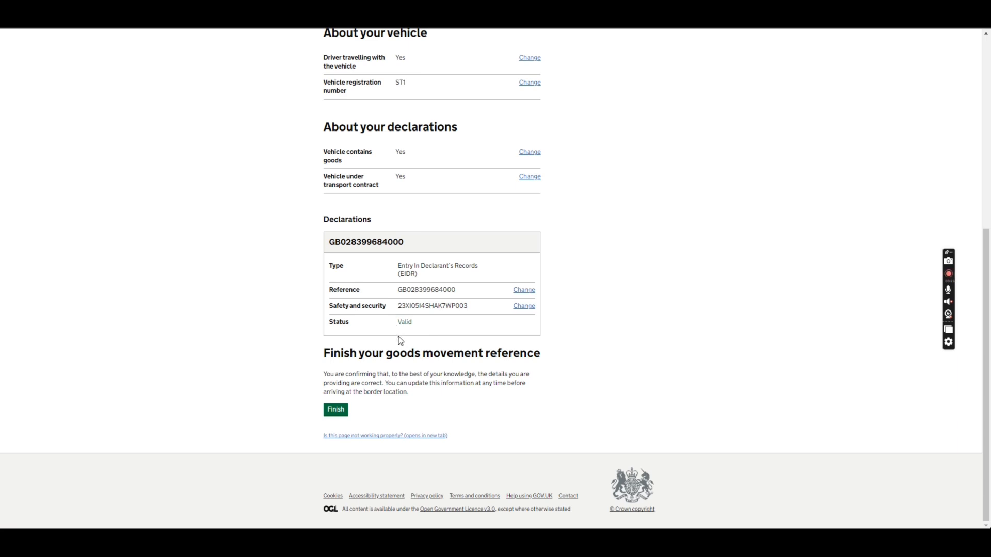
pyautogui.click(344, 413)
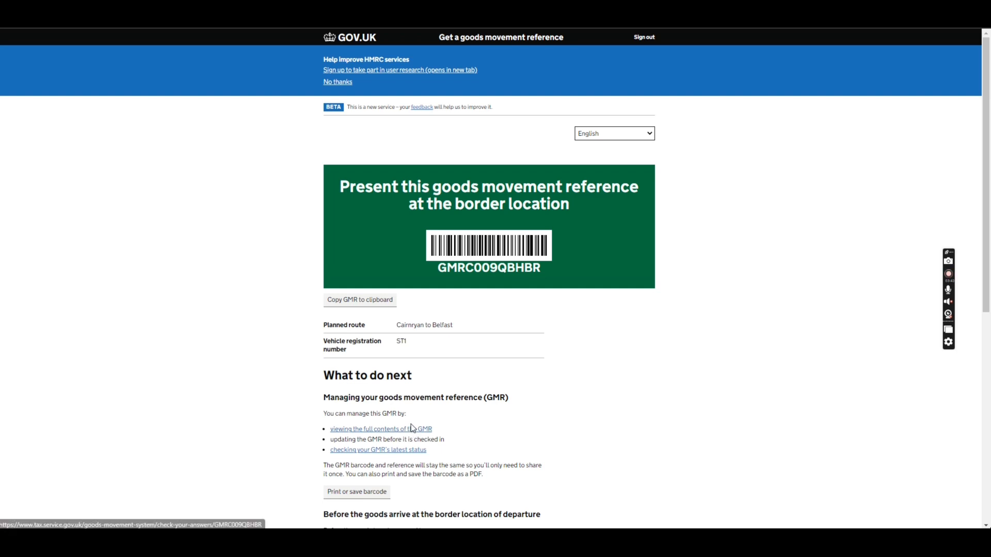
# Step: Pick an option from the context menu on the GMR barcode confirmation page
pyautogui.rightClick(413, 376)
pyautogui.click(534, 441)
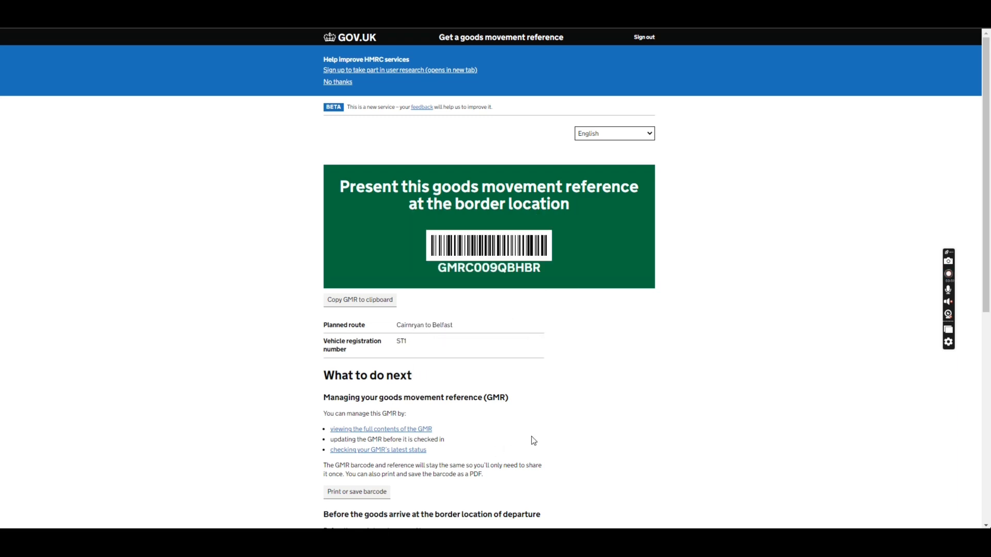